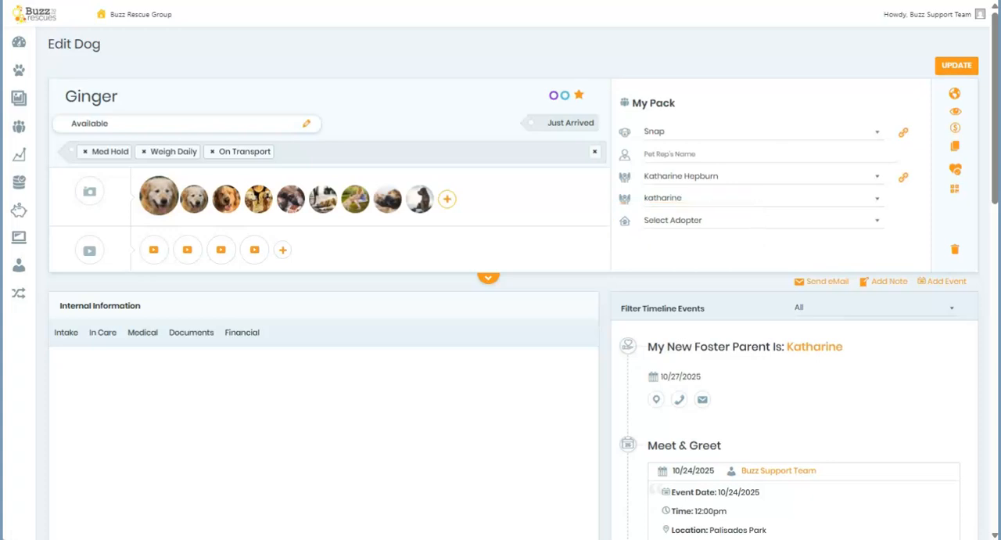
left_click(667, 221)
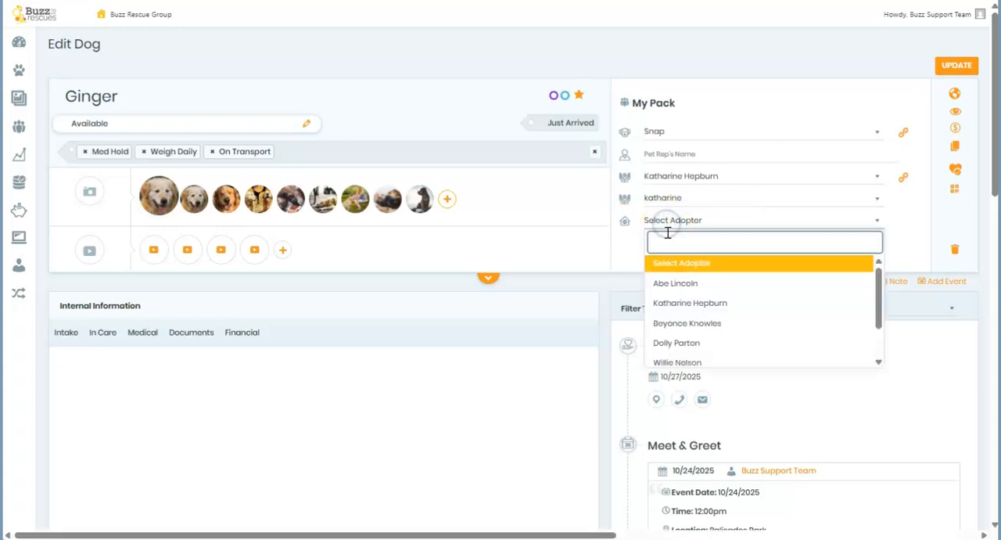
scroll(686, 293, "down", 1)
scroll(681, 295, "up", 1)
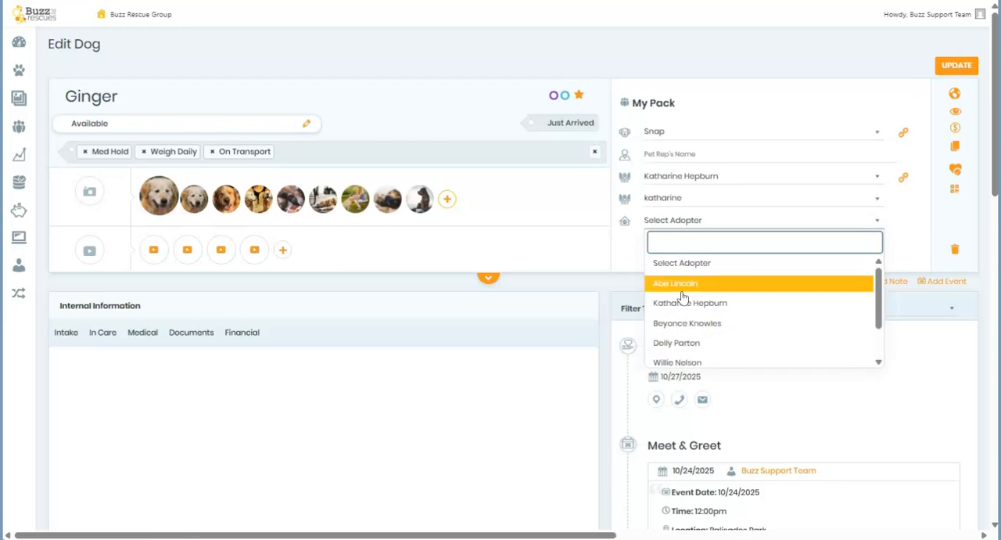
left_click(667, 262)
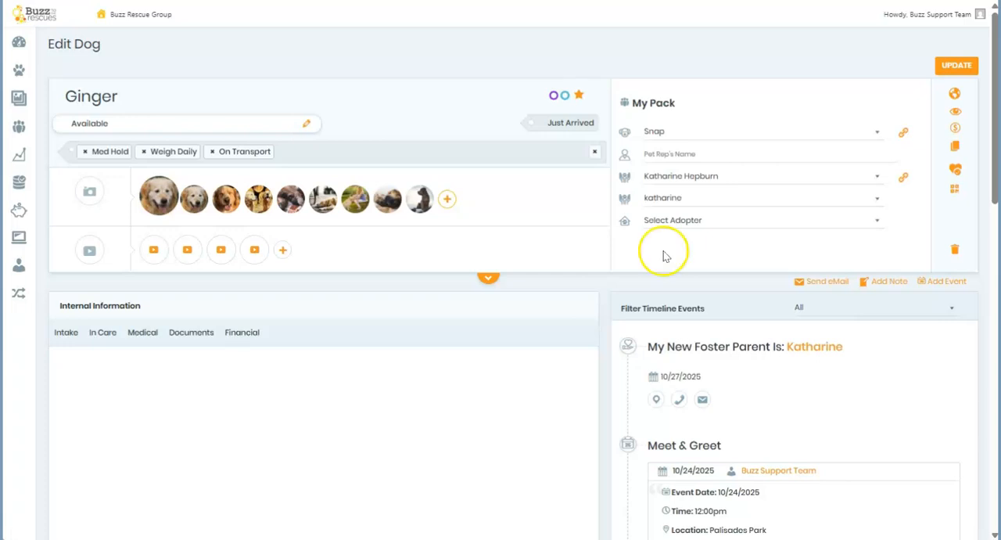
Assign Abe Lincoln as Ginger's adopter and email the contract form link using the Dog Assign (Contract) template.
left_click(665, 221)
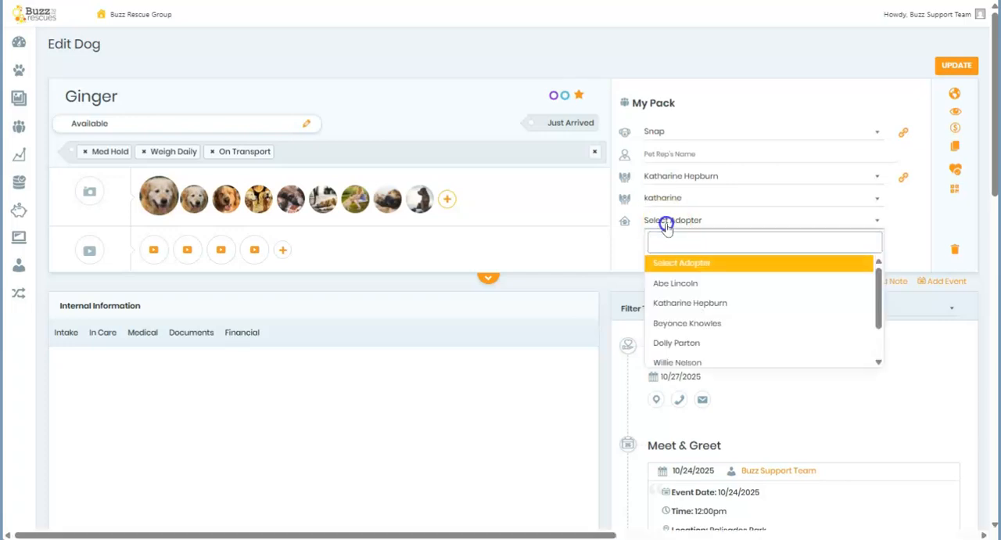
left_click(669, 285)
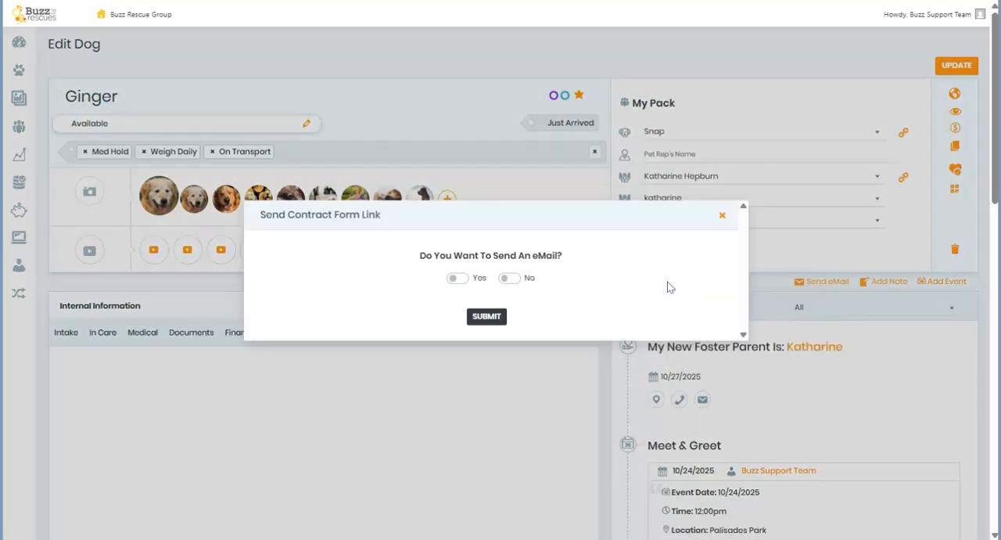
left_click(455, 279)
left_click_drag(718, 363, 720, 420)
left_click(281, 218)
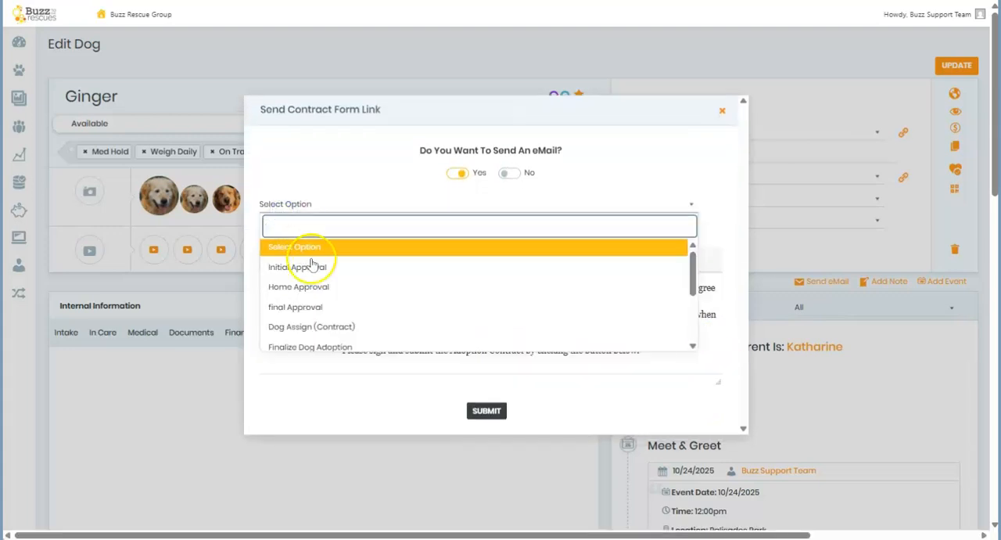
left_click(324, 328)
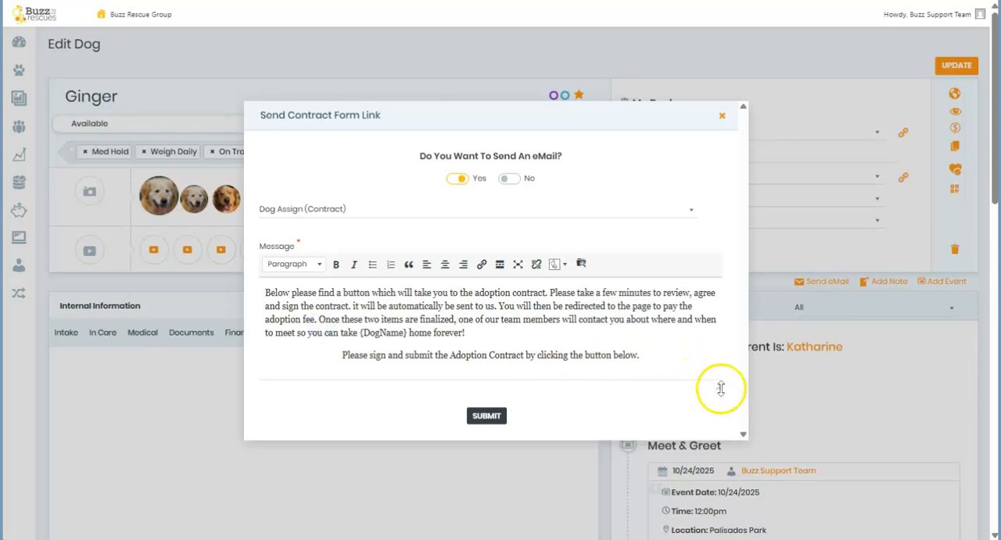
left_click(485, 443)
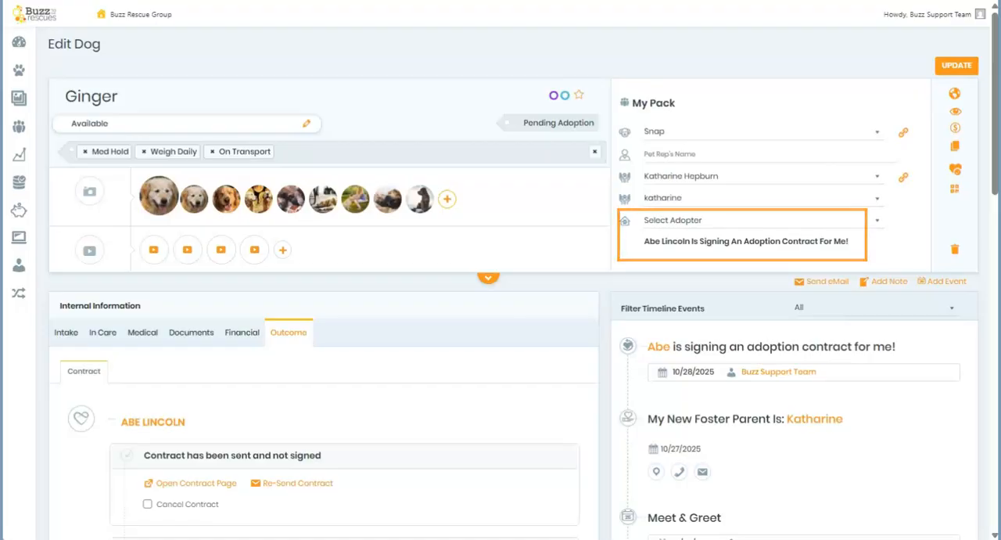
Open Ginger's adoption contract page and accept all six Terms & Conditions statements.
scroll(513, 283, "down", 4)
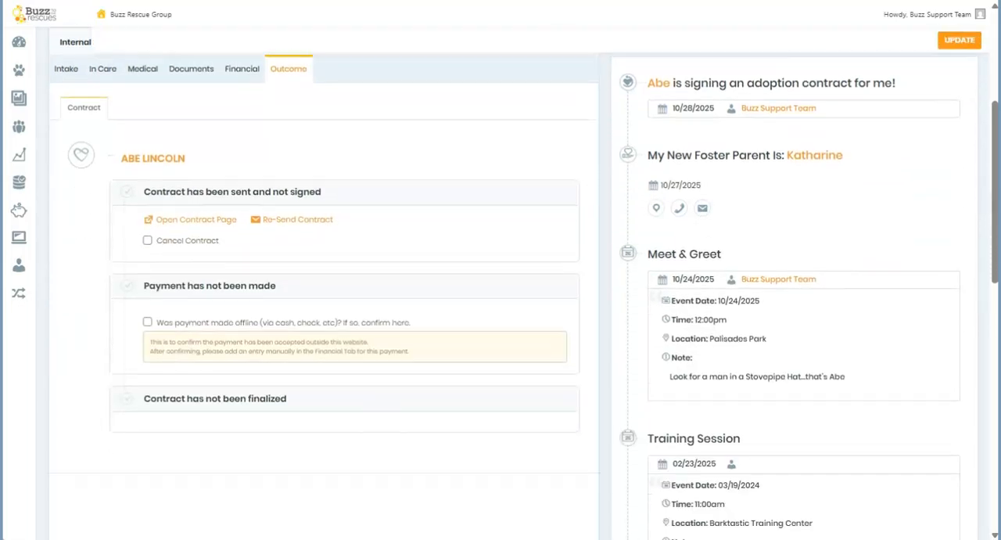
scroll(514, 283, "up", 1)
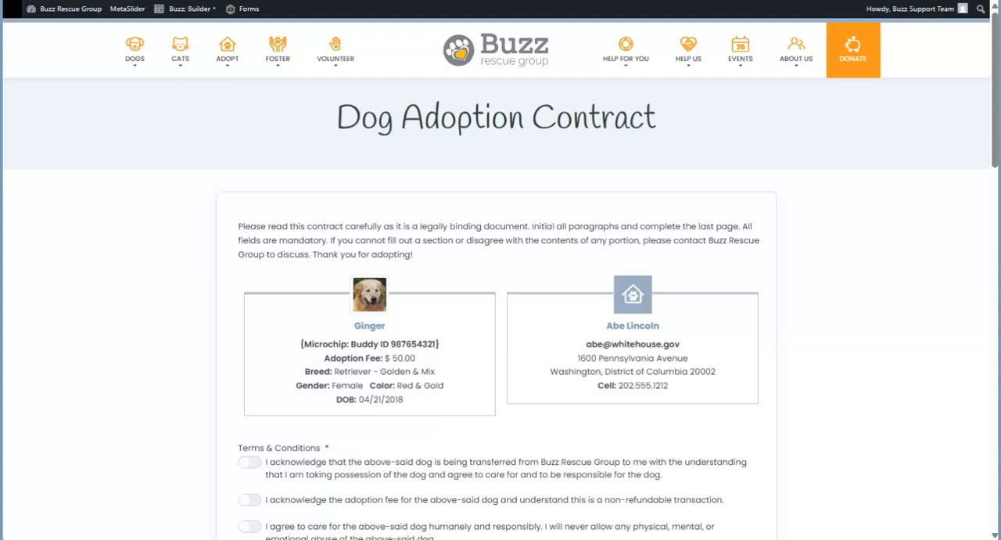
scroll(195, 224, "down", 4)
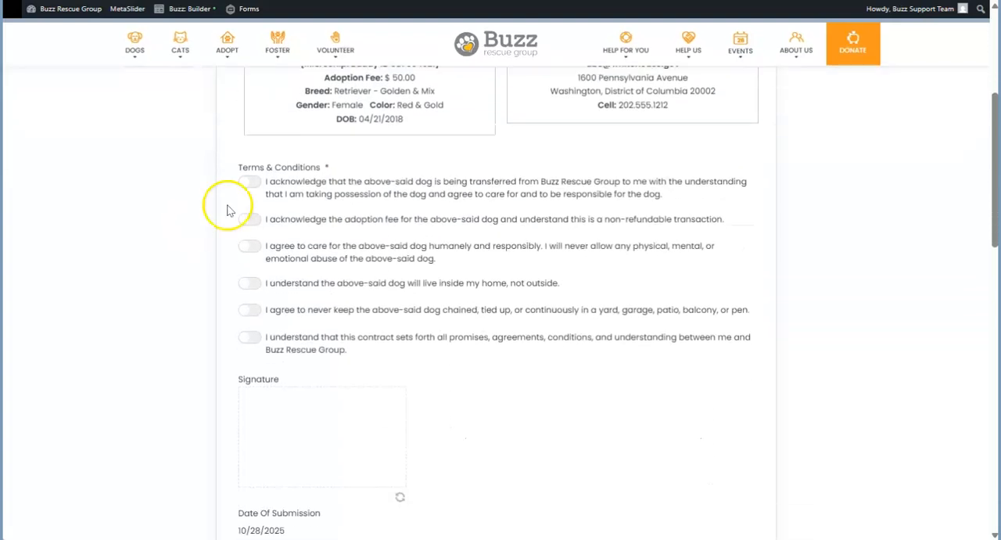
left_click(250, 183)
left_click(252, 219)
left_click(252, 247)
left_click(252, 283)
left_click(251, 308)
left_click(251, 337)
Draw the adopter's signature on the adoption contract and submit it.
left_click_drag(263, 422, 358, 440)
scroll(407, 396, "down", 2)
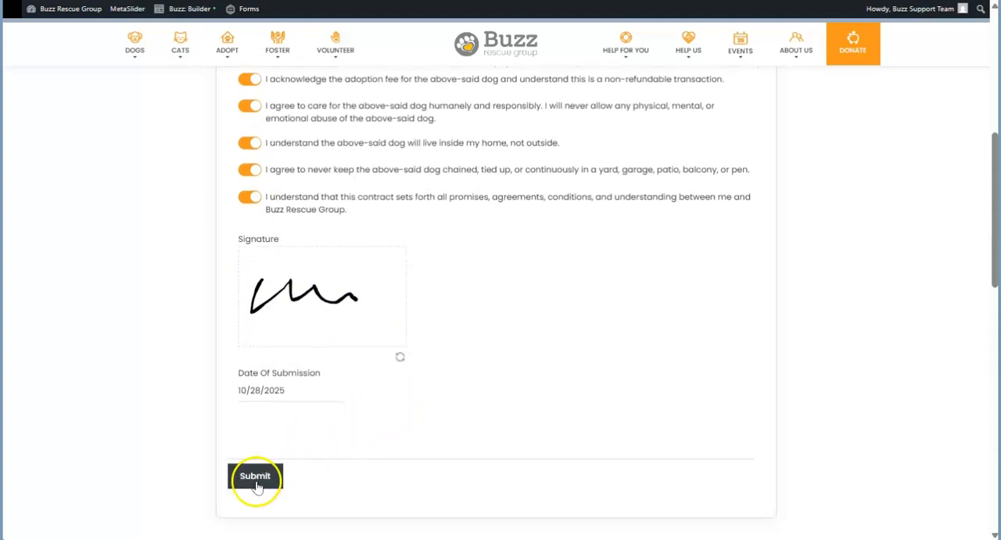
left_click(255, 477)
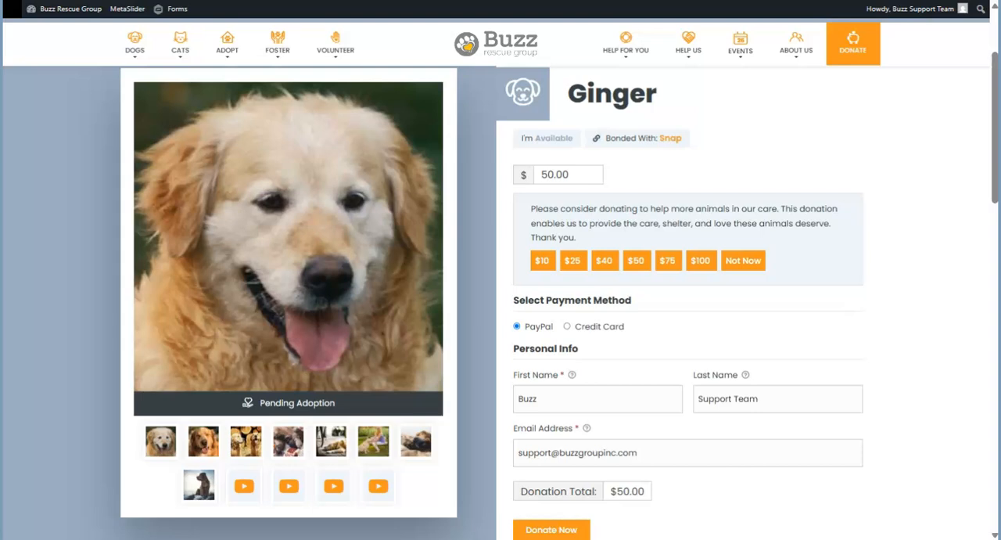
Return from the adoption payment page to Ginger's record and finalize the adoption with the certificate email.
scroll(501, 313, "down", 1)
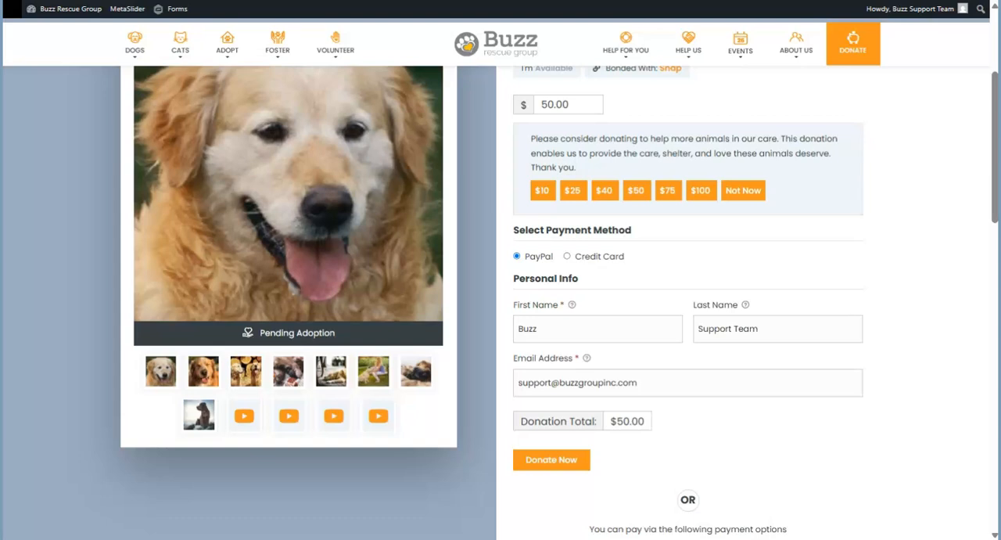
scroll(501, 303, "down", 3)
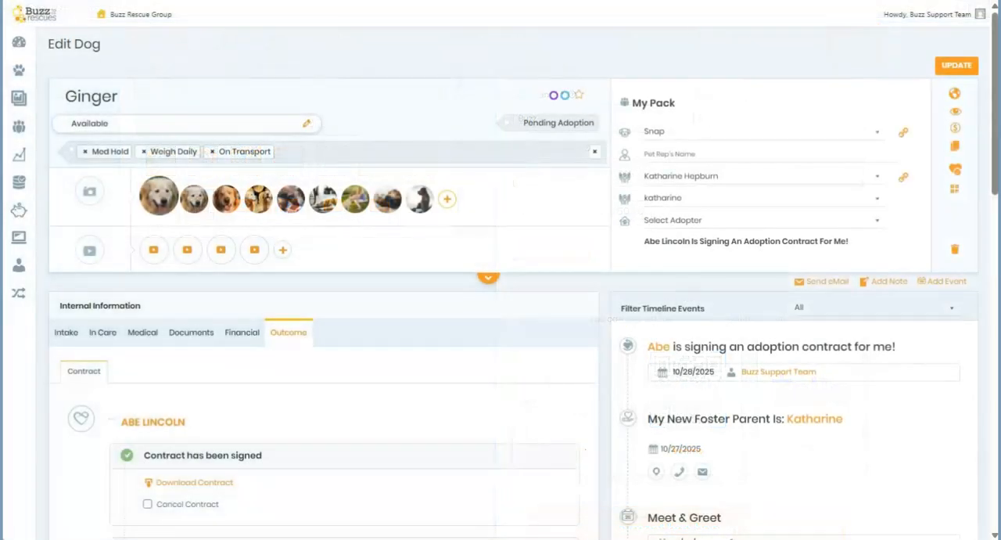
scroll(516, 313, "down", 3)
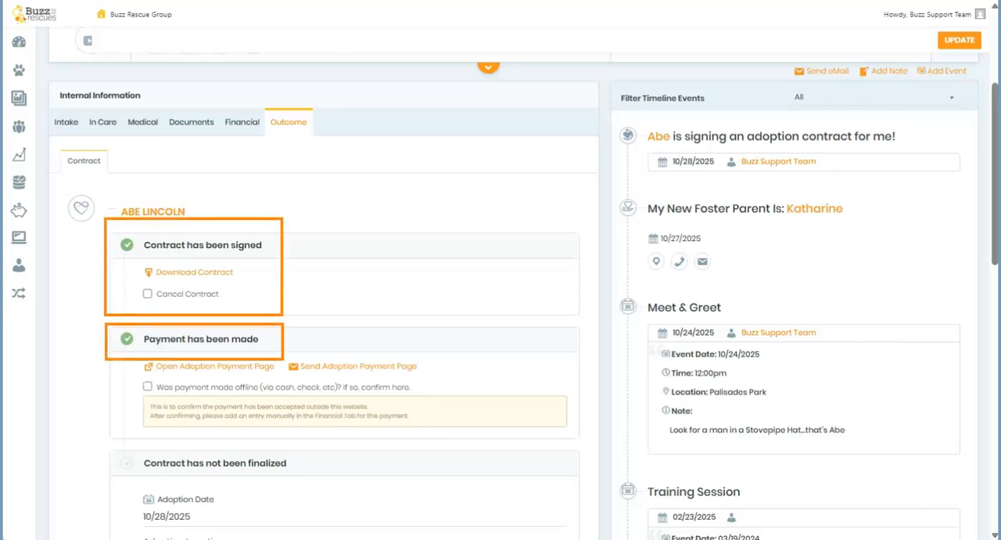
scroll(516, 313, "down", 3)
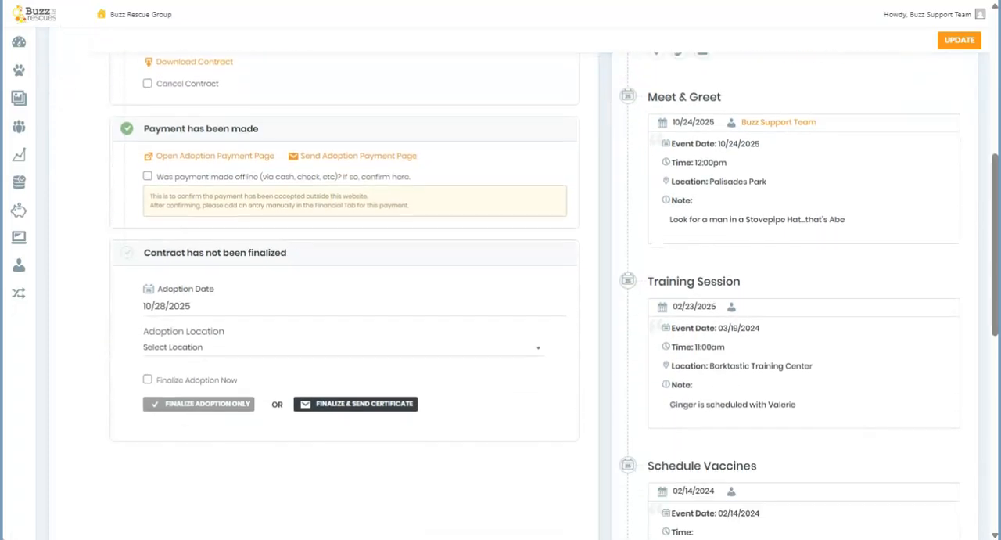
left_click(147, 379)
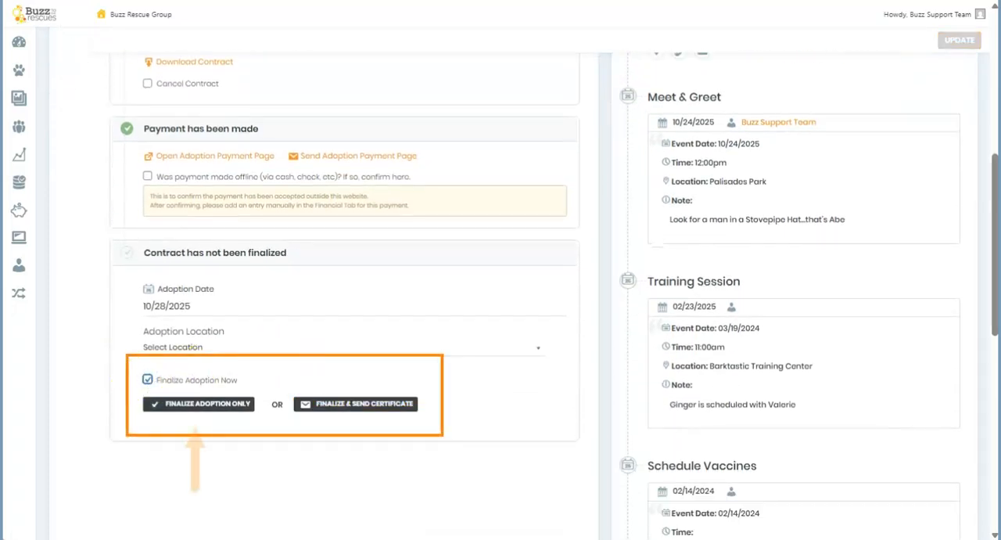
left_click(340, 405)
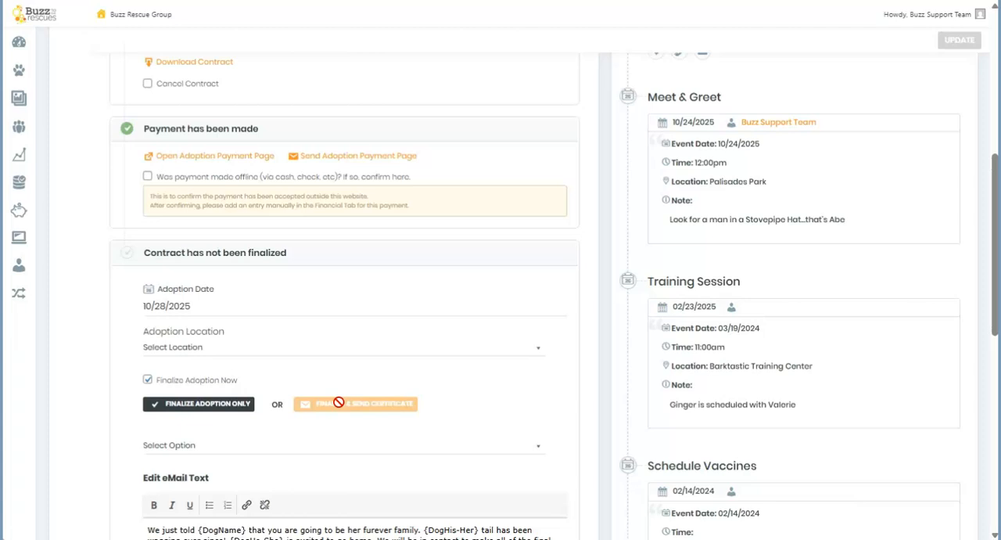
scroll(343, 384, "down", 4)
left_click(325, 353)
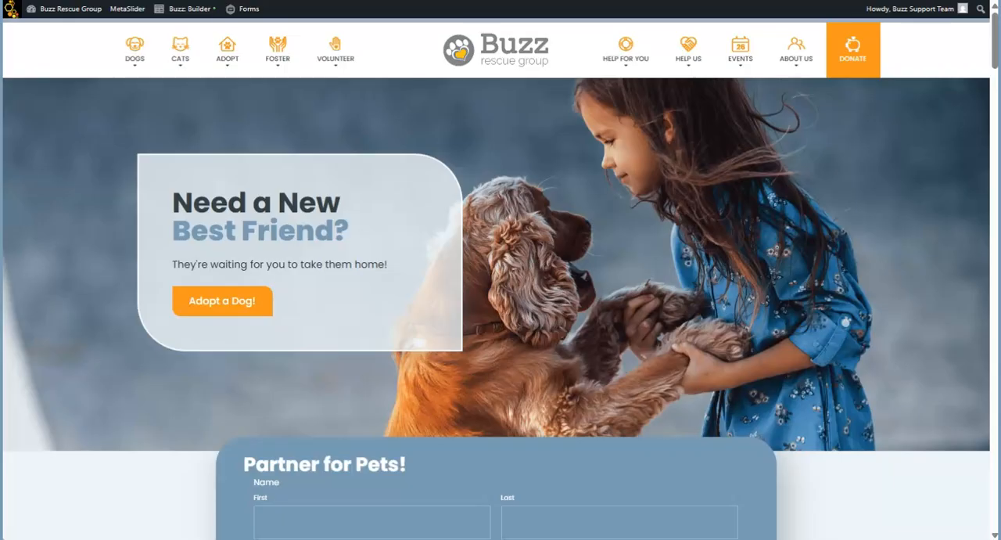
Open the public website's Happy Tails Dogs page and look through the adopted dogs.
mouse_move(137, 57)
left_click(146, 180)
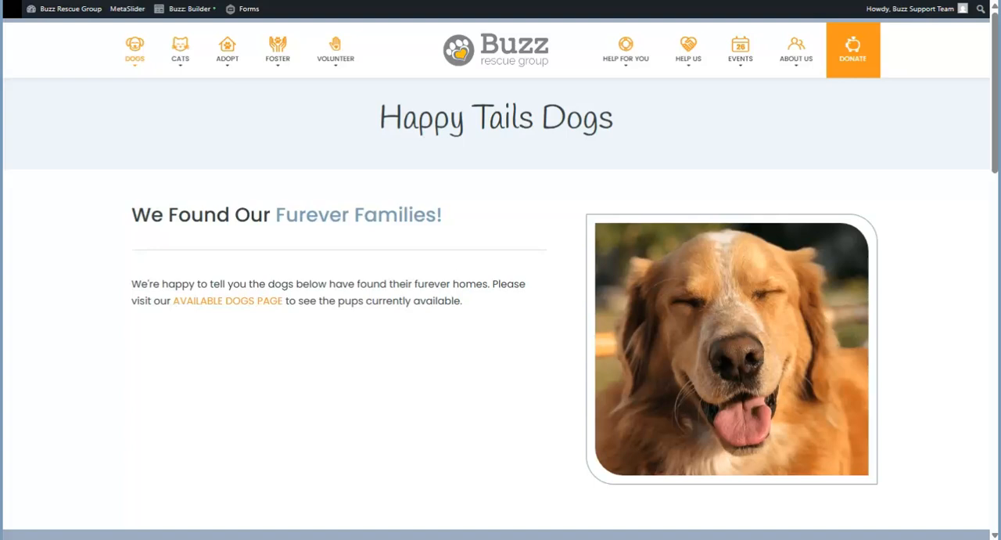
scroll(501, 313, "down", 5)
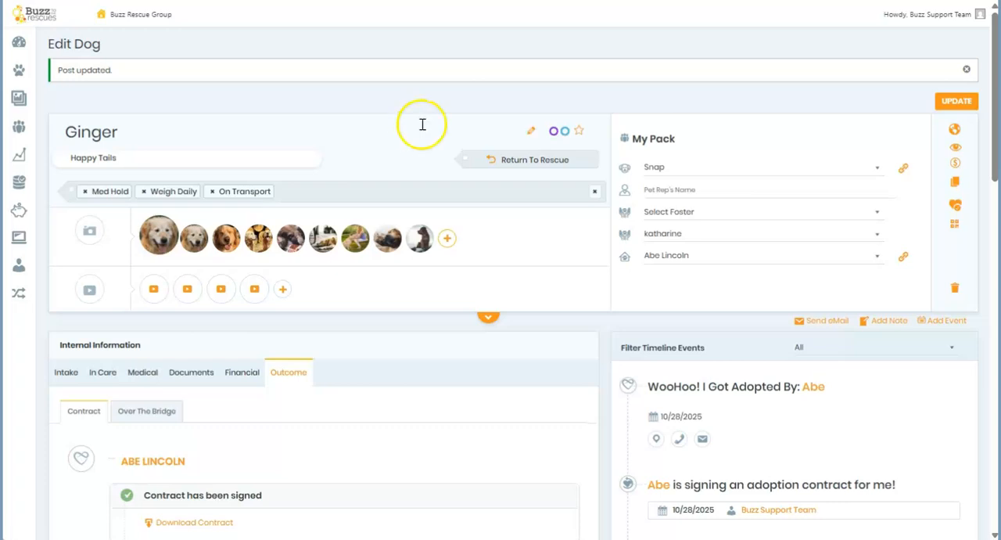
Return Ginger to the rescue with the new dog status Available and the adopter status Denied.
left_click(514, 157)
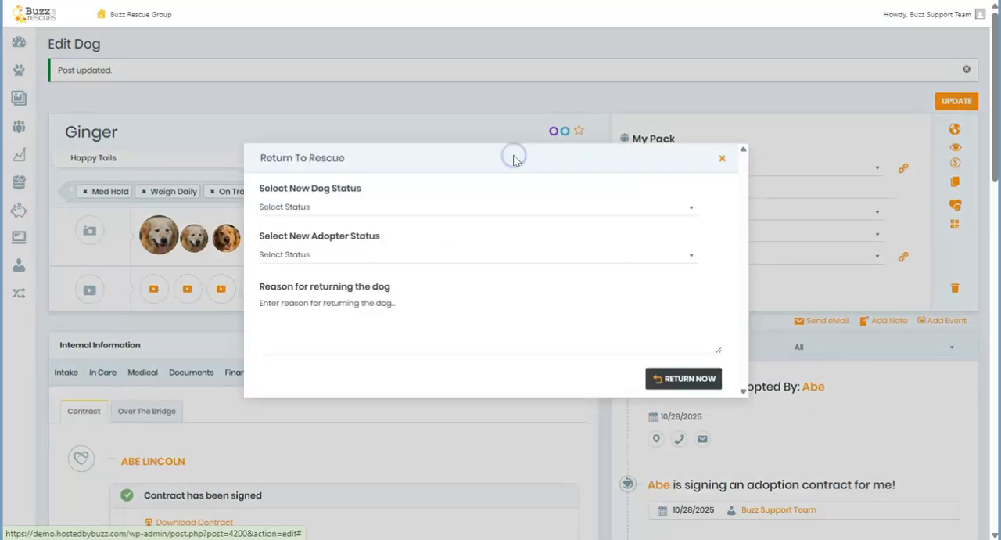
left_click(336, 205)
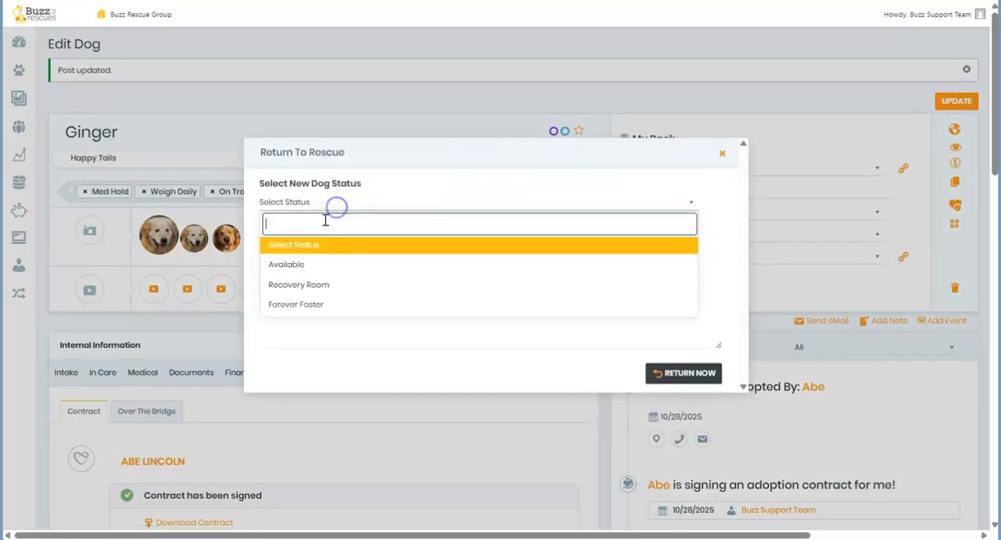
left_click(295, 265)
left_click(307, 254)
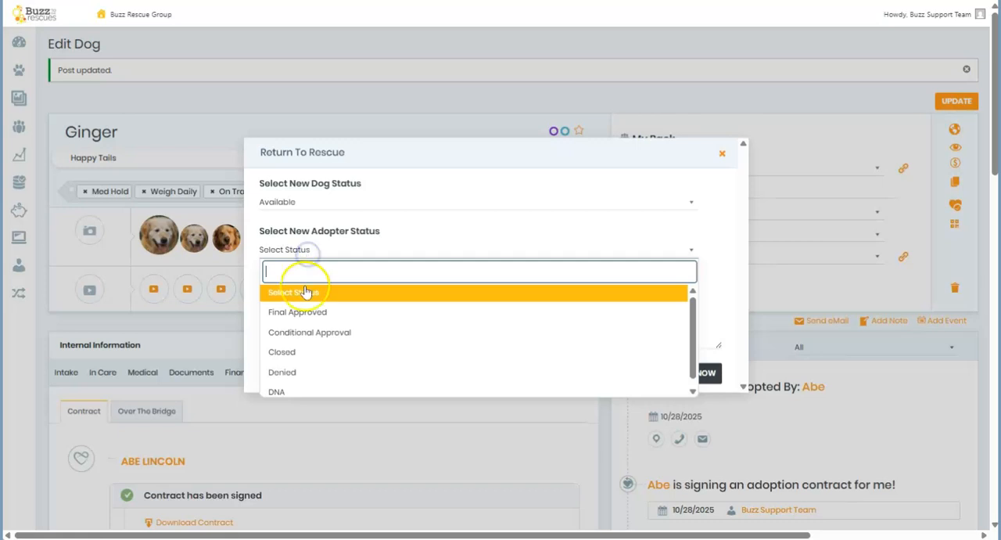
left_click(296, 373)
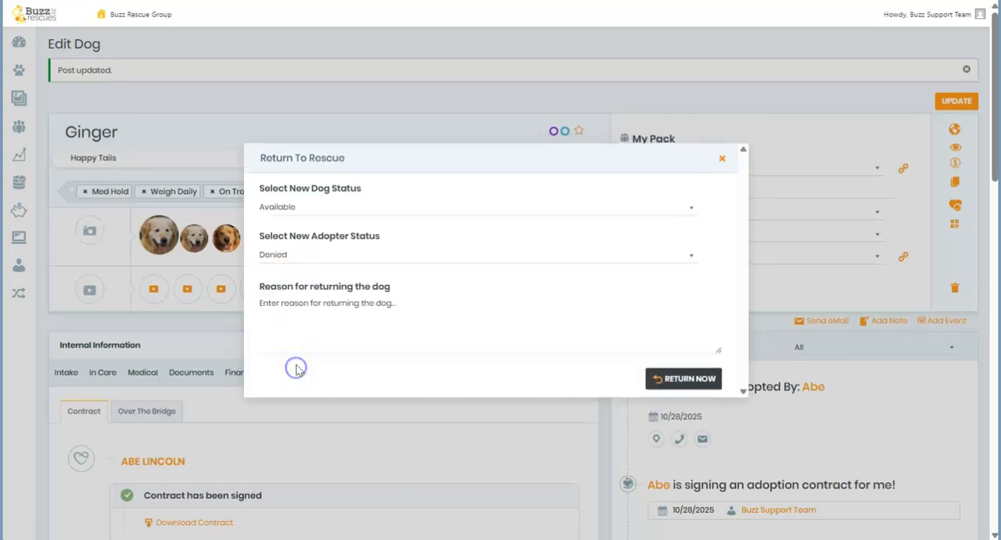
left_click(680, 382)
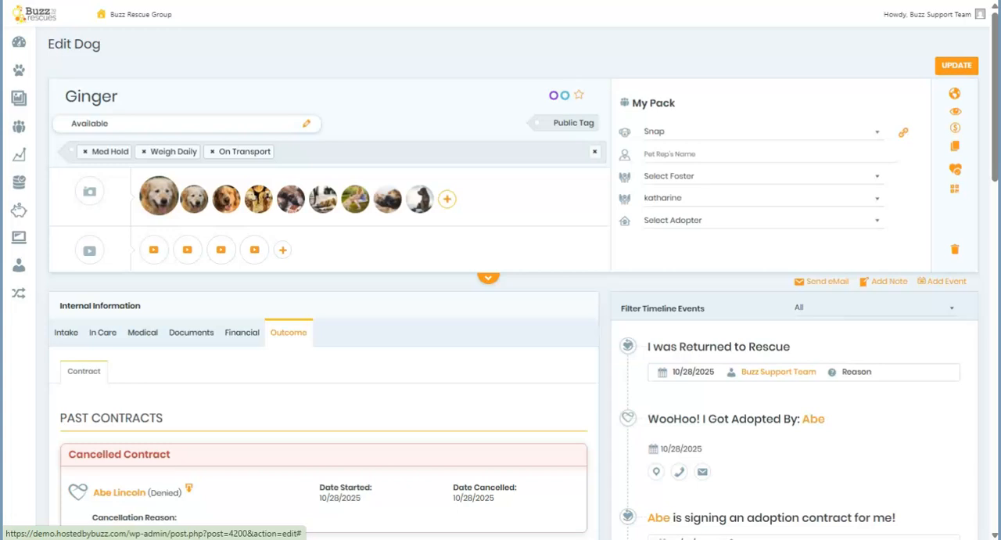
Change Ginger's status to Over The Bridge and remove the Available status.
left_click(307, 124)
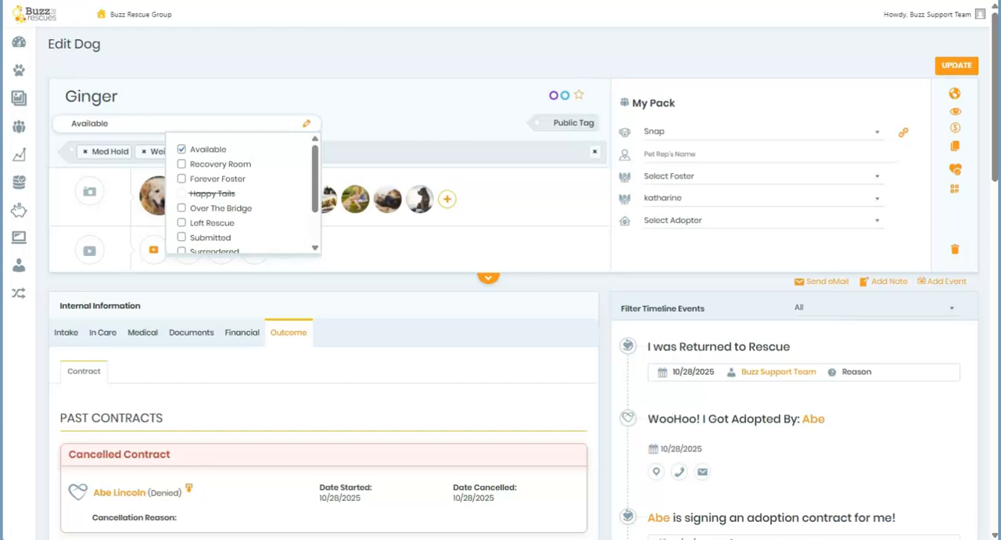
left_click(182, 208)
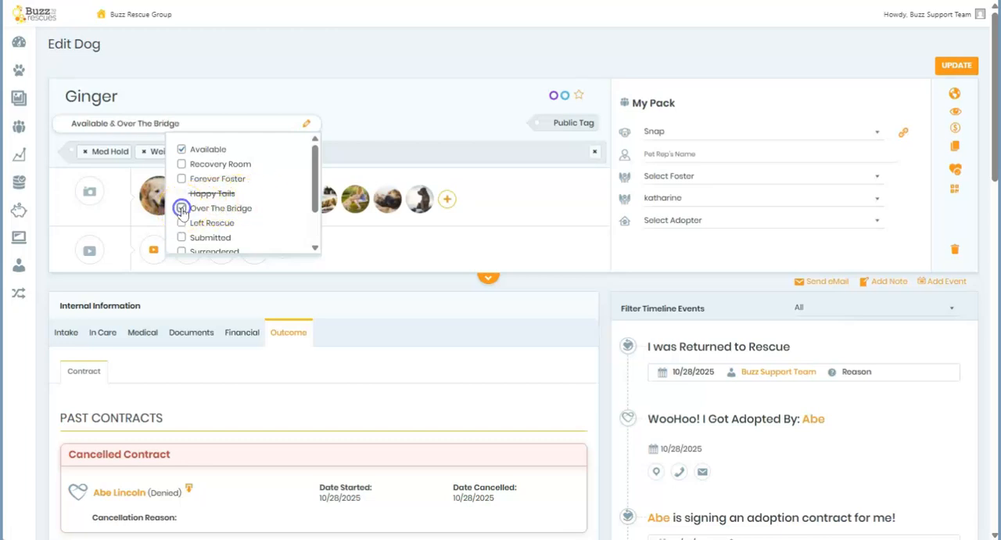
left_click(181, 150)
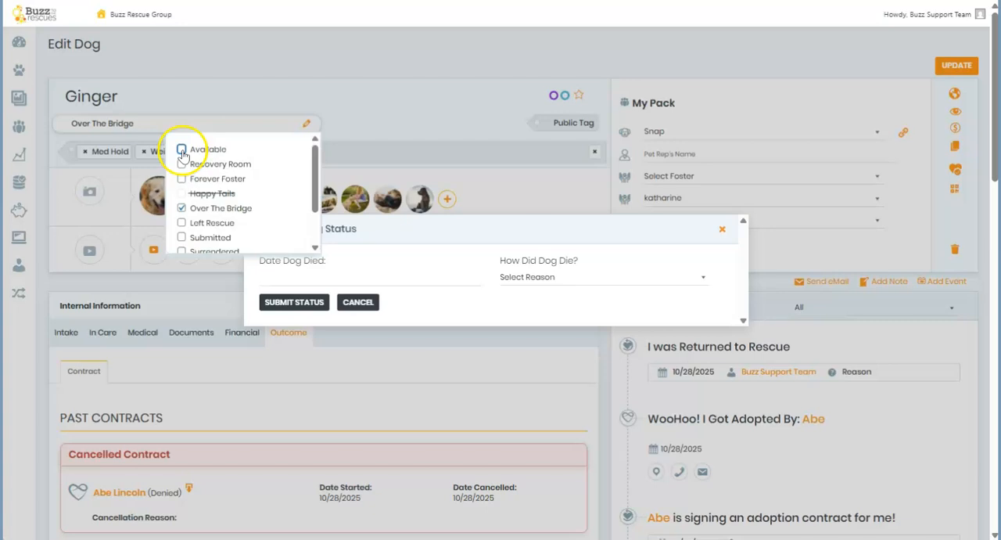
Submit the Over The Bridge status with the date of death 10/28/2025 and the reason Died In Care of Rescue.
left_click(385, 263)
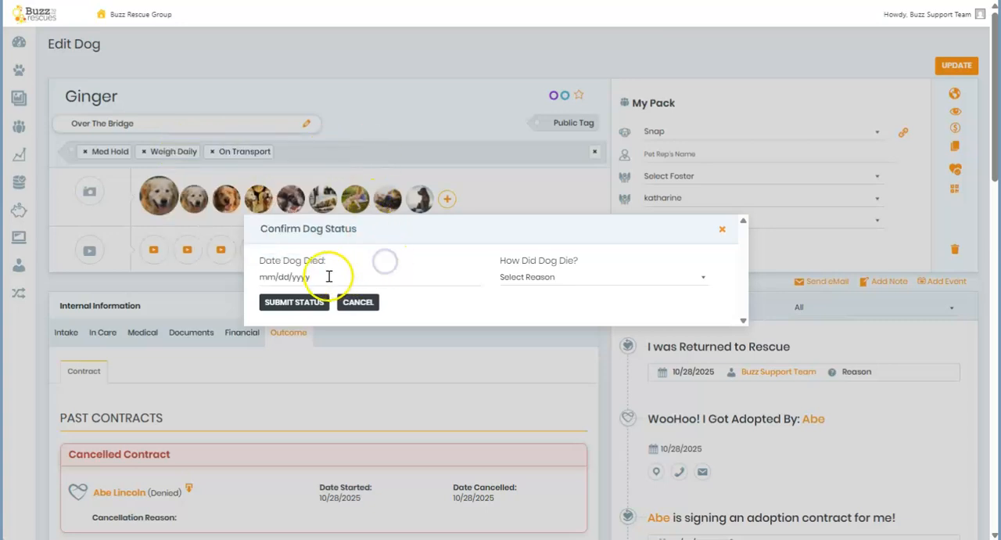
left_click(526, 275)
left_click(539, 334)
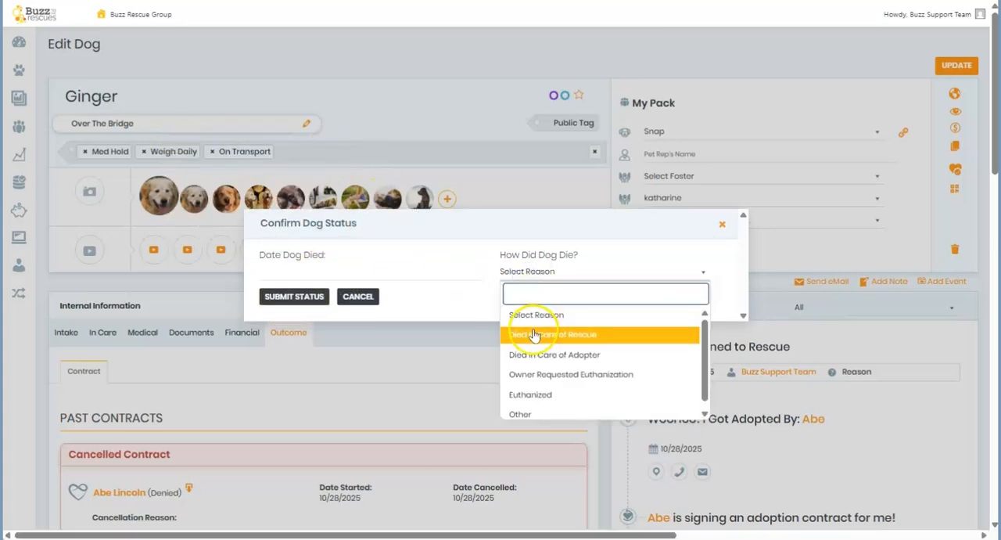
left_click(302, 332)
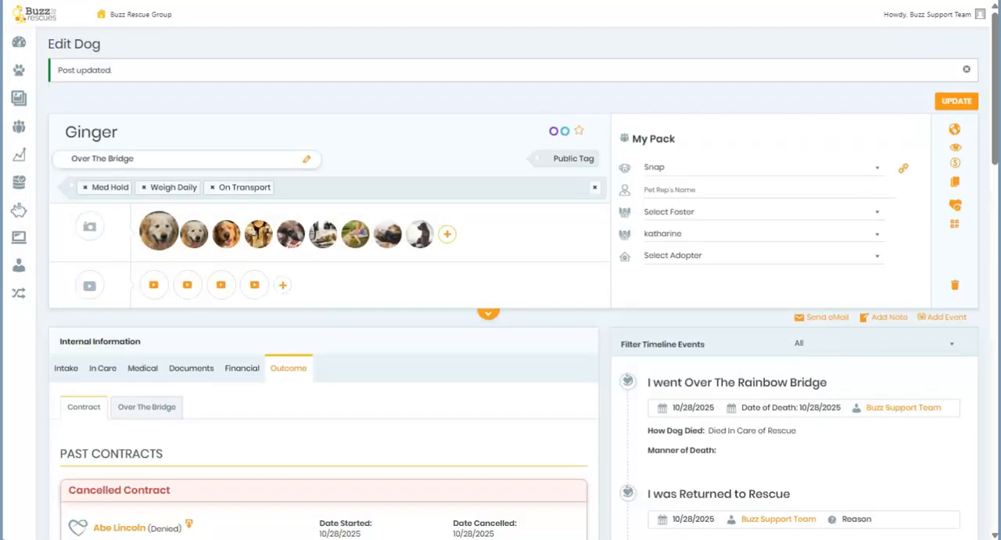